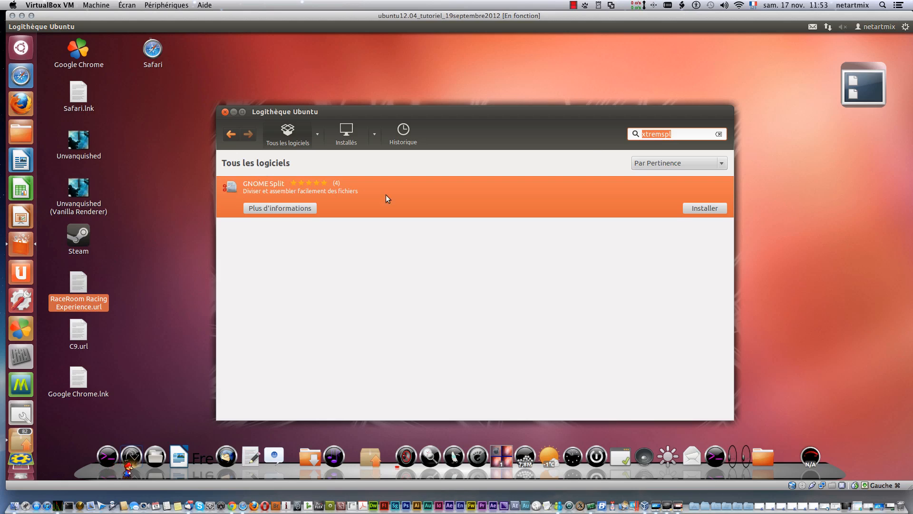
Step: Install GNOME Split from the software centre, authenticating with the account password
{"action": "left_click", "coordinate": [703, 210]}
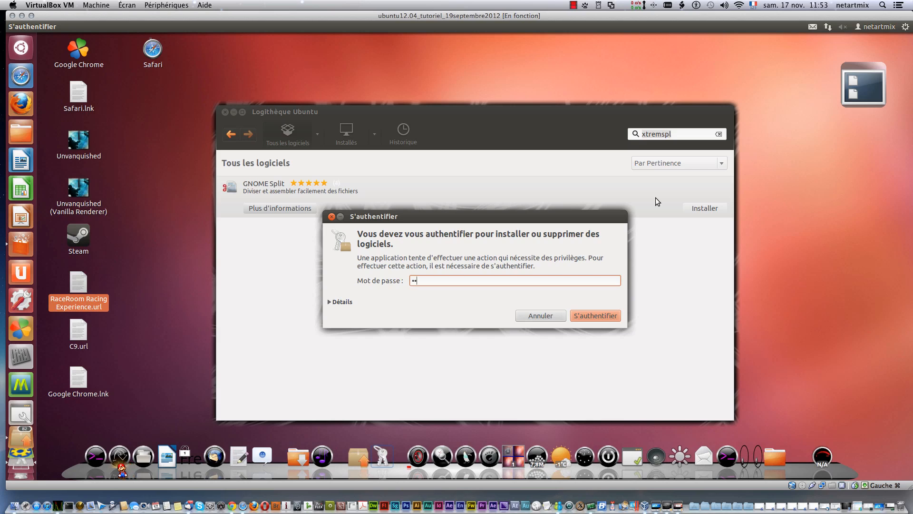
{"action": "key", "text": "Return"}
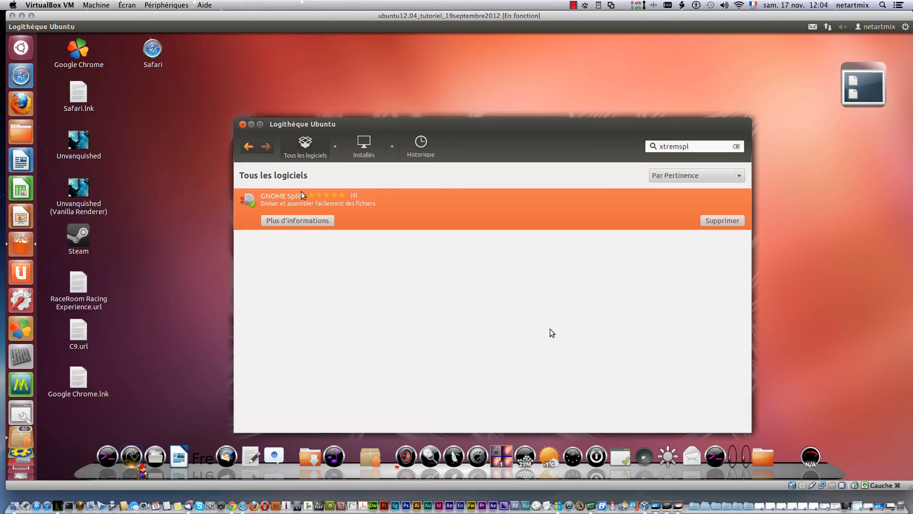
Step: Launch GNOME Split and open the Téléchargements folder in the file manager
{"action": "left_click", "coordinate": [19, 48]}
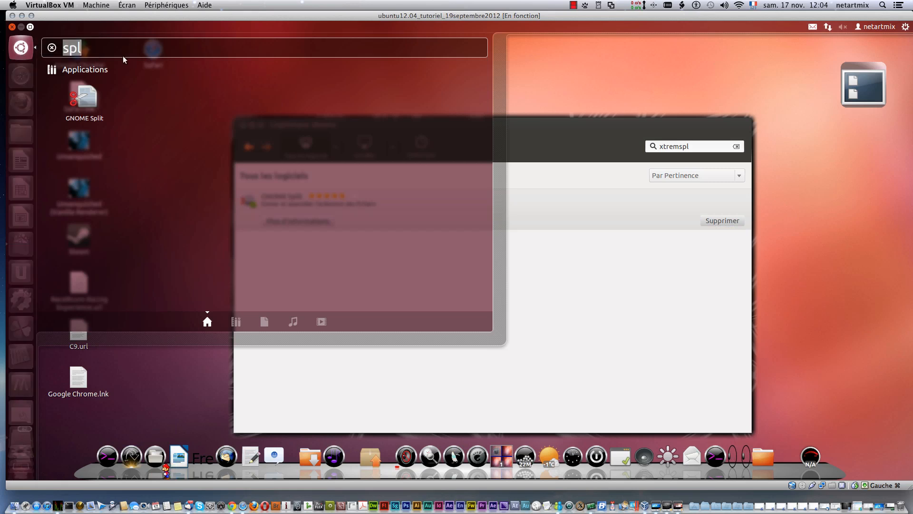
{"action": "left_click", "coordinate": [84, 99]}
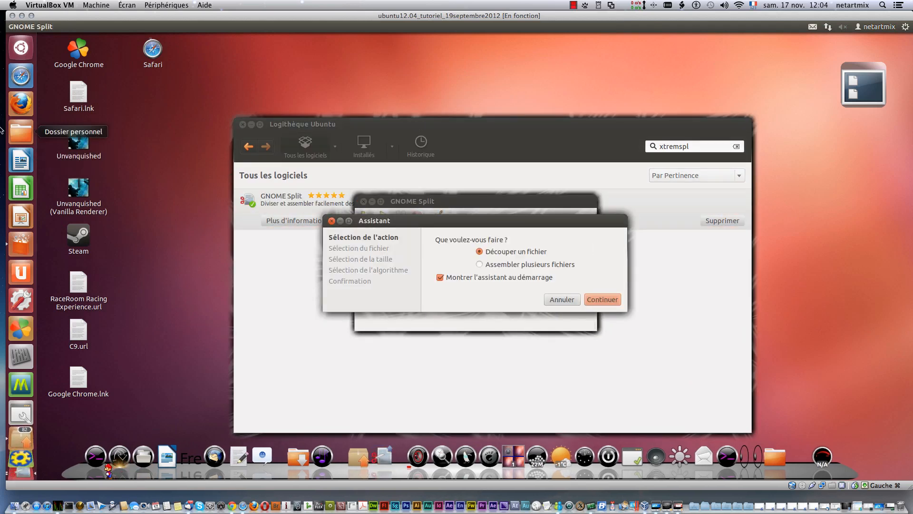
{"action": "left_click", "coordinate": [16, 128]}
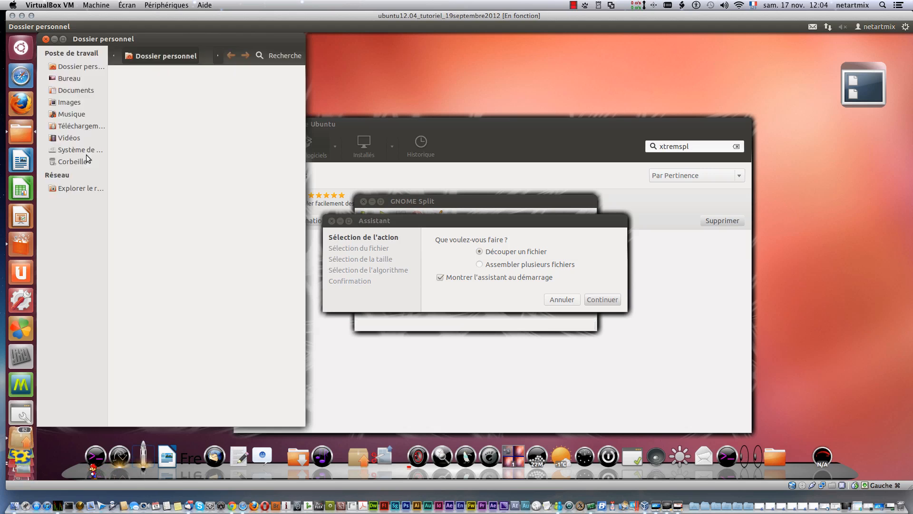
{"action": "left_click", "coordinate": [69, 126]}
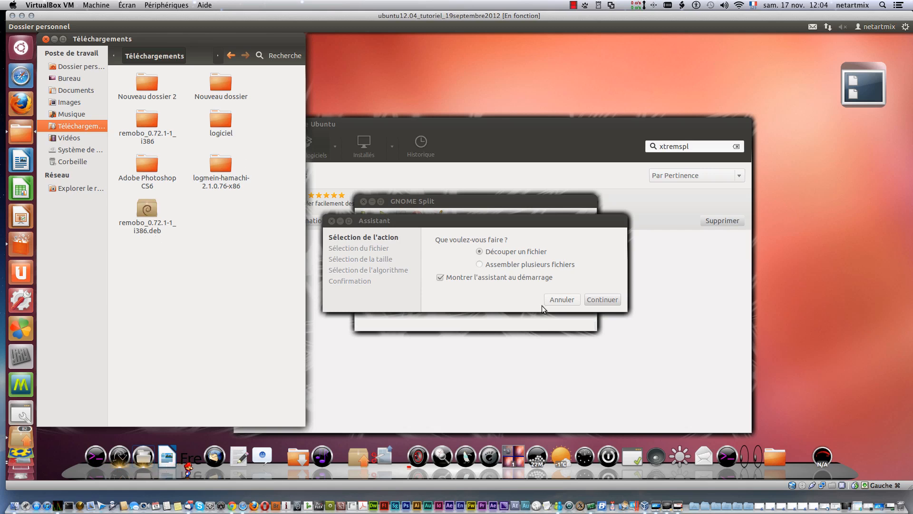
Step: In the assistant, choose to split a file and select remobo_0.72.1-1_i386.deb from Téléchargements
{"action": "left_click", "coordinate": [457, 248]}
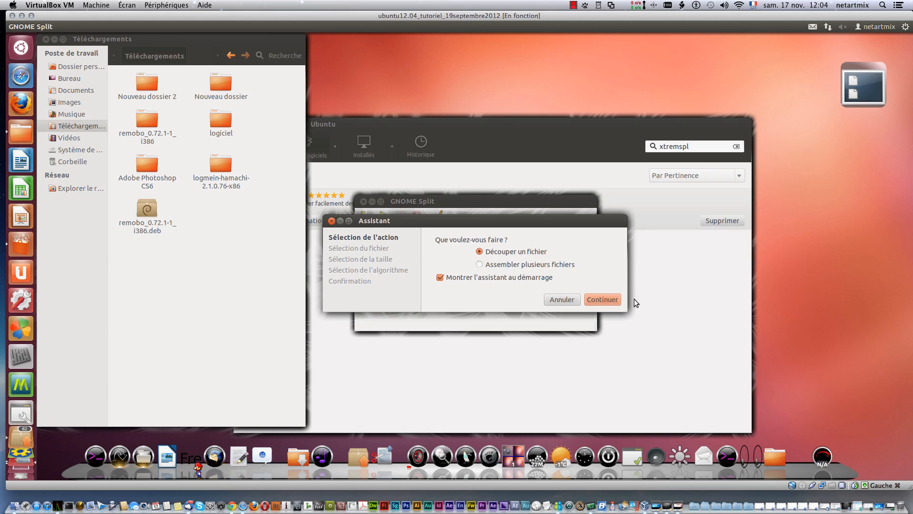
{"action": "left_click", "coordinate": [619, 299]}
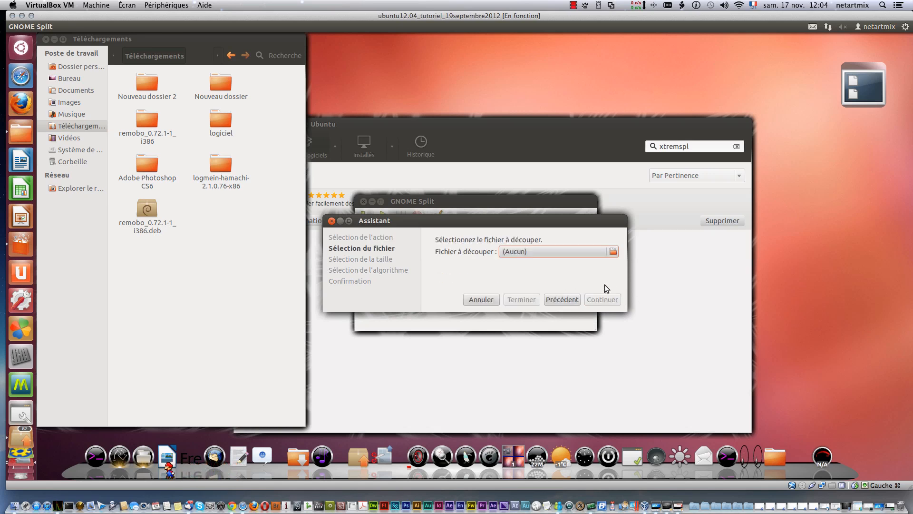
{"action": "left_click", "coordinate": [613, 251]}
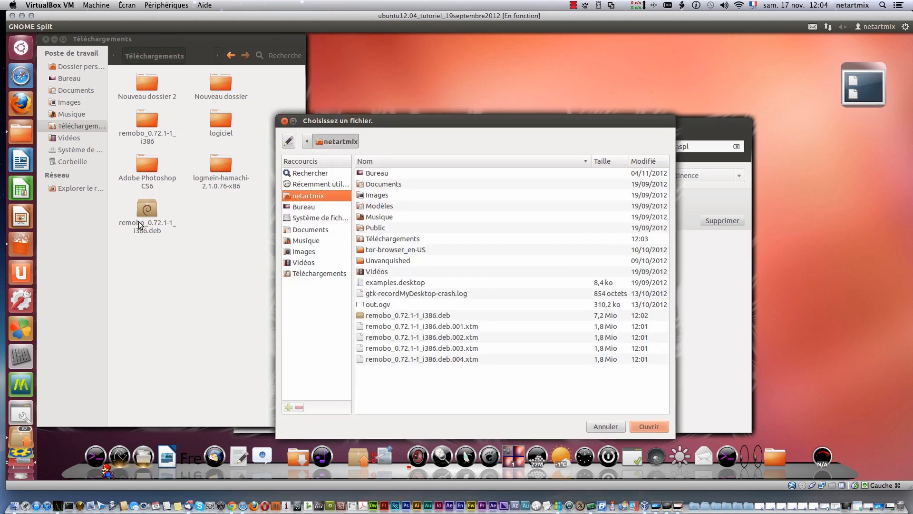
{"action": "left_click", "coordinate": [299, 273]}
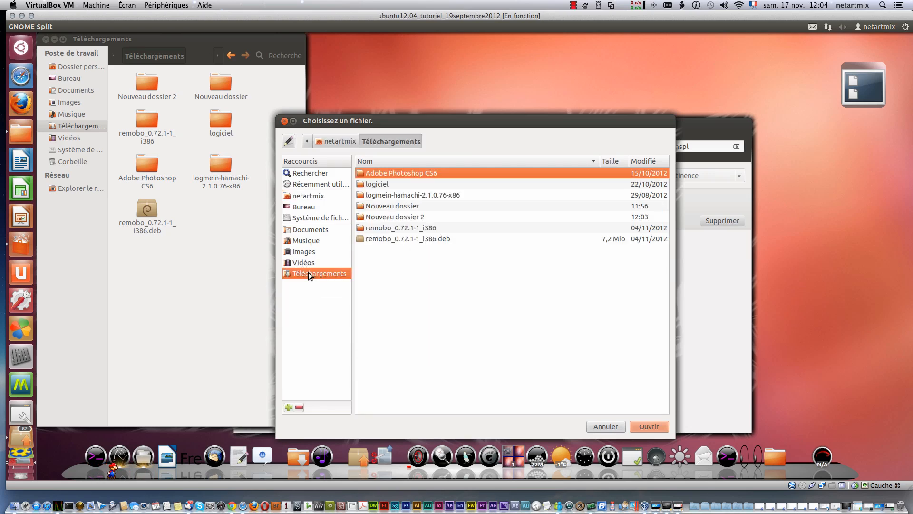
{"action": "left_click", "coordinate": [425, 240]}
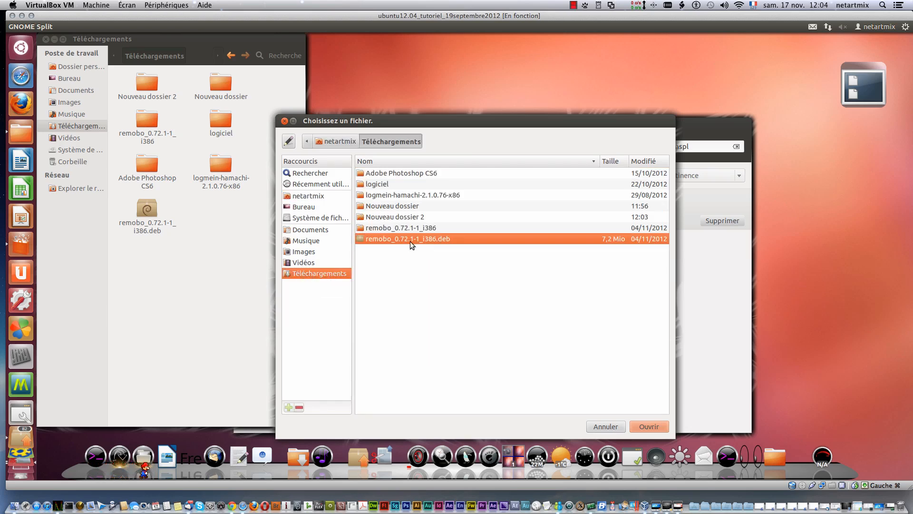
{"action": "left_click", "coordinate": [643, 427]}
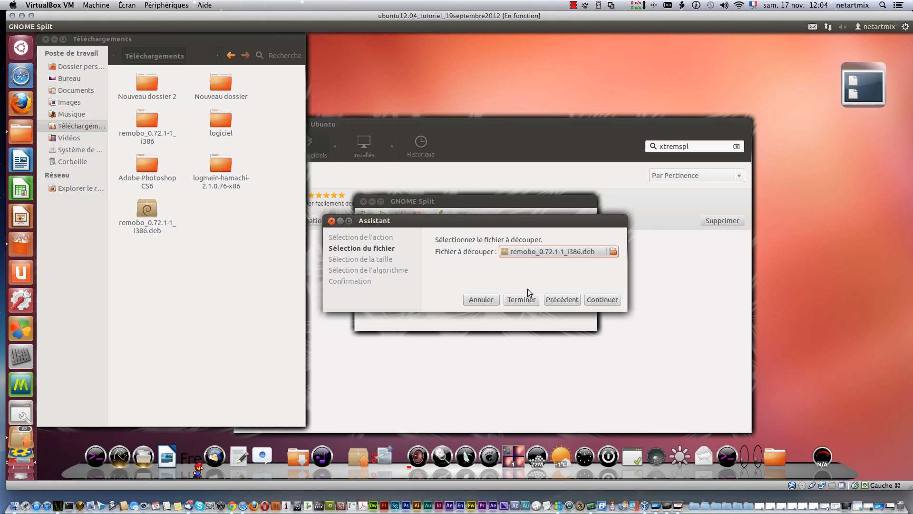
{"action": "left_click", "coordinate": [610, 301]}
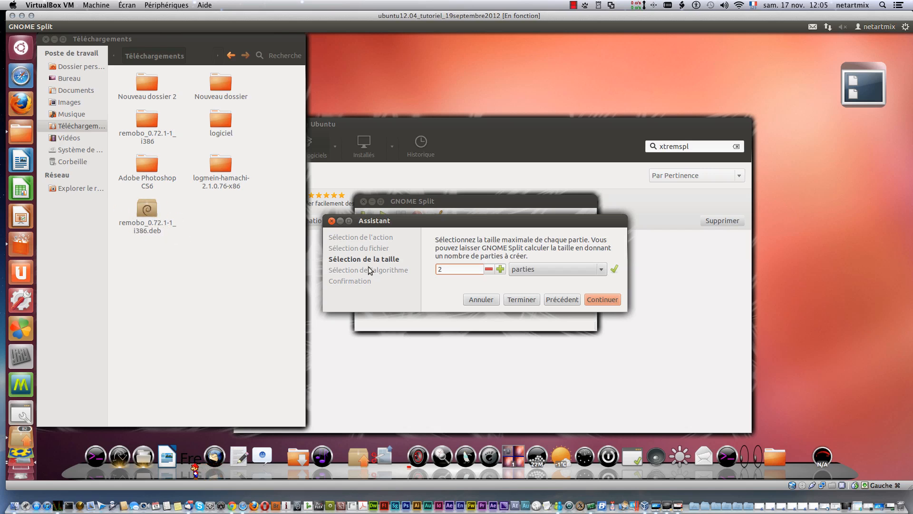
Step: Set the split size to 4 parties and continue to the algorithm selection
{"action": "left_click", "coordinate": [500, 270]}
{"action": "left_click", "coordinate": [500, 270]}
{"action": "left_click", "coordinate": [598, 270]}
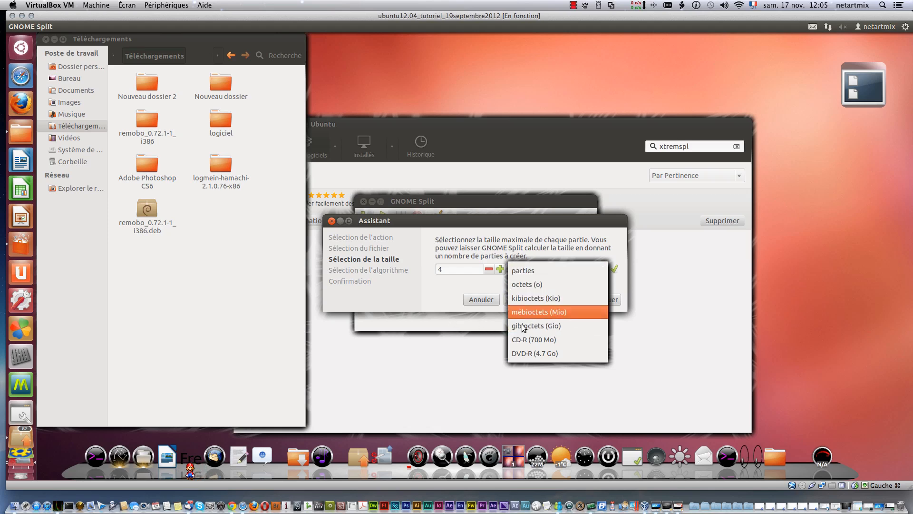
{"action": "left_click", "coordinate": [470, 281]}
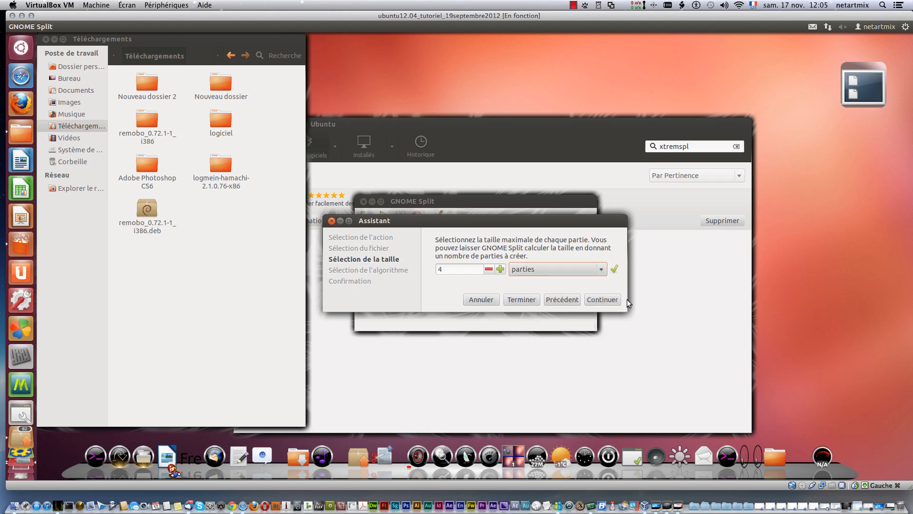
{"action": "left_click", "coordinate": [600, 302]}
{"action": "left_click", "coordinate": [600, 301]}
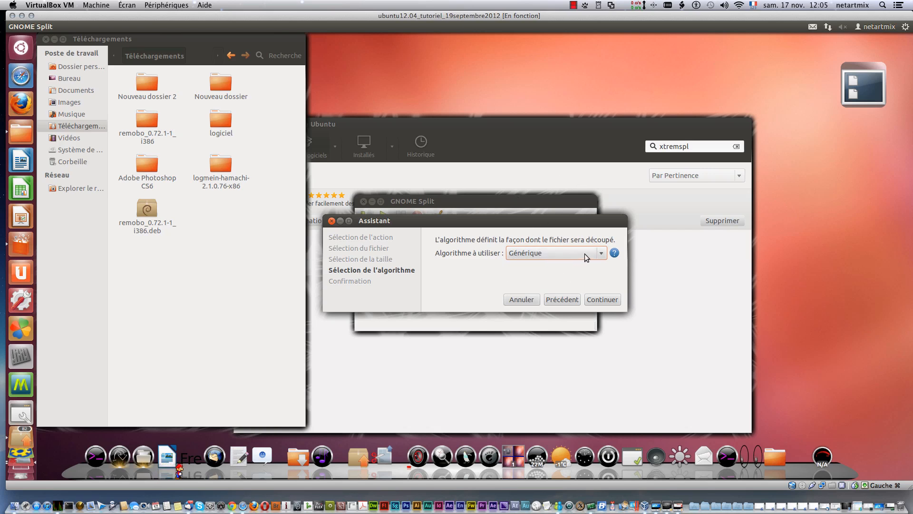
Step: Choose Xtremsplit as the splitting algorithm, apply the assistant's settings and dismiss the incomplete-fields error
{"action": "left_click", "coordinate": [602, 253]}
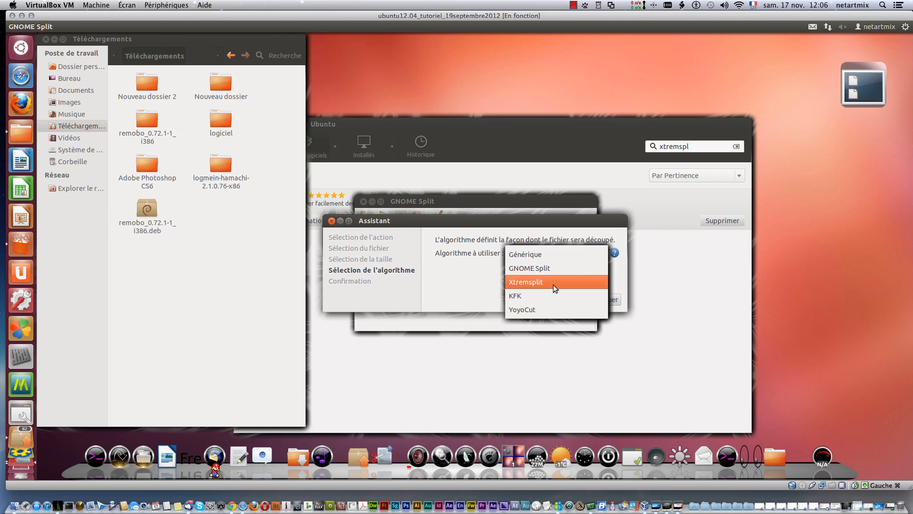
{"action": "left_click", "coordinate": [539, 283]}
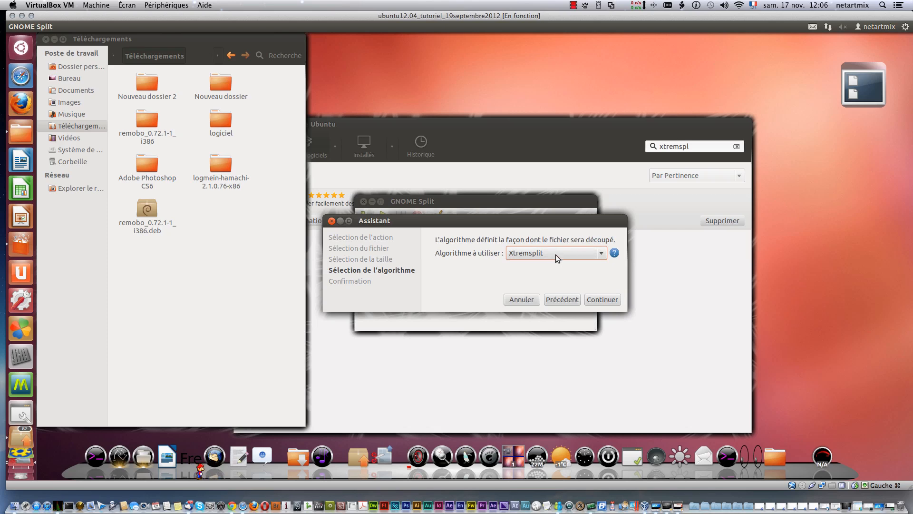
{"action": "left_click", "coordinate": [603, 299]}
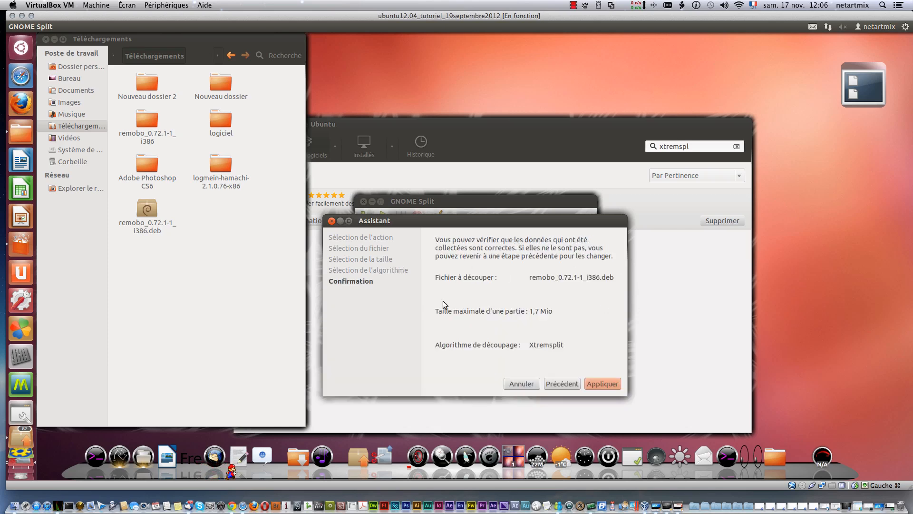
{"action": "left_click", "coordinate": [611, 386]}
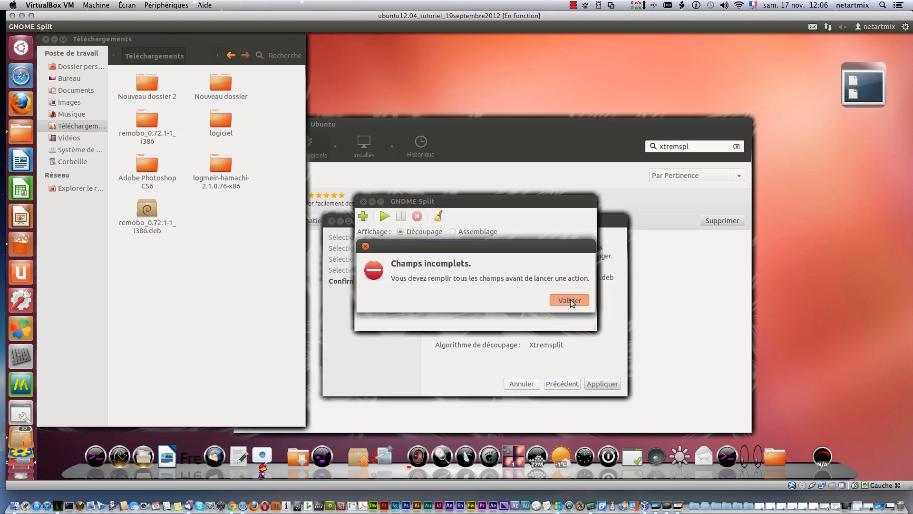
{"action": "left_click", "coordinate": [570, 298]}
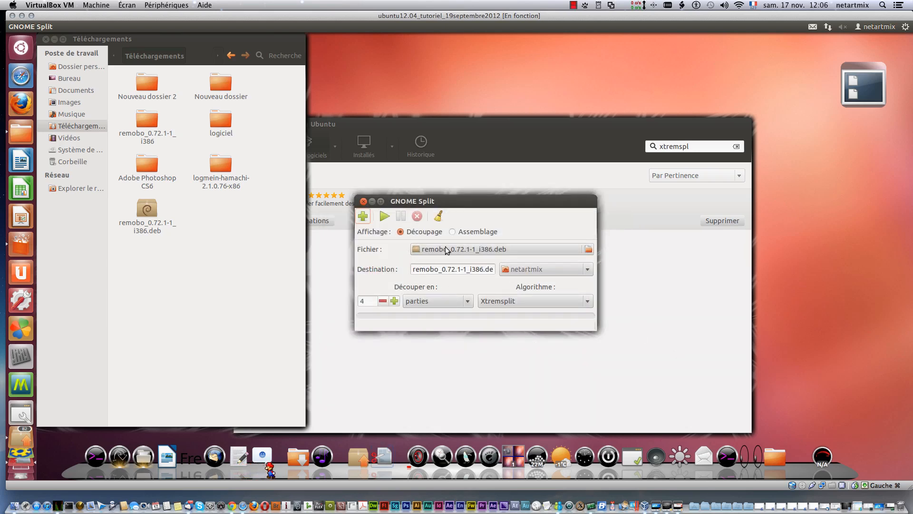
Step: Minimize the software centre, move the GNOME Split window away from the file manager, and widen the Téléchargements window
{"action": "left_click_drag", "start_coordinate": [454, 202], "coordinate": [478, 206]}
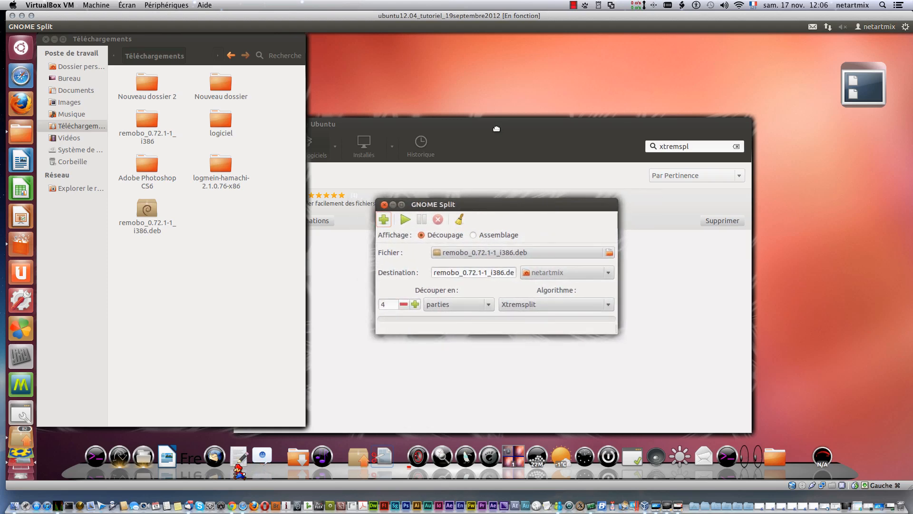
{"action": "left_click", "coordinate": [495, 125]}
{"action": "left_click", "coordinate": [252, 123]}
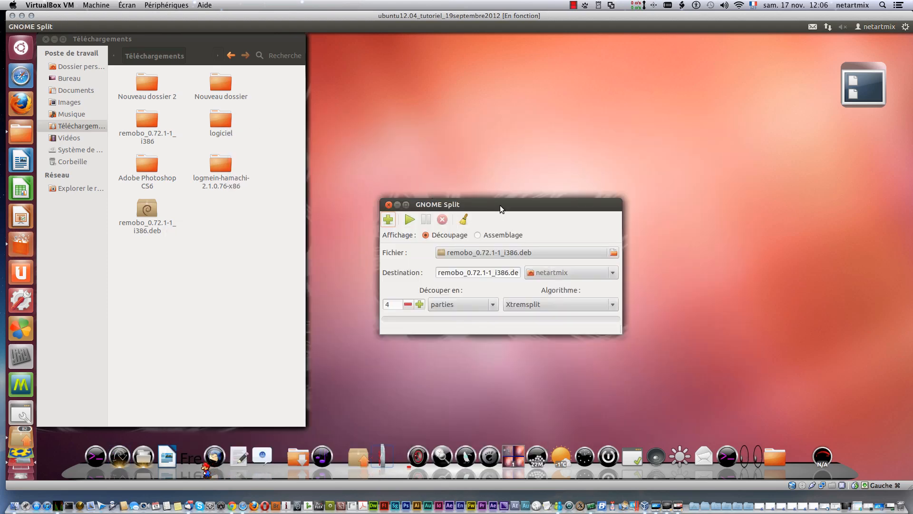
{"action": "left_click_drag", "start_coordinate": [500, 204], "coordinate": [644, 145]}
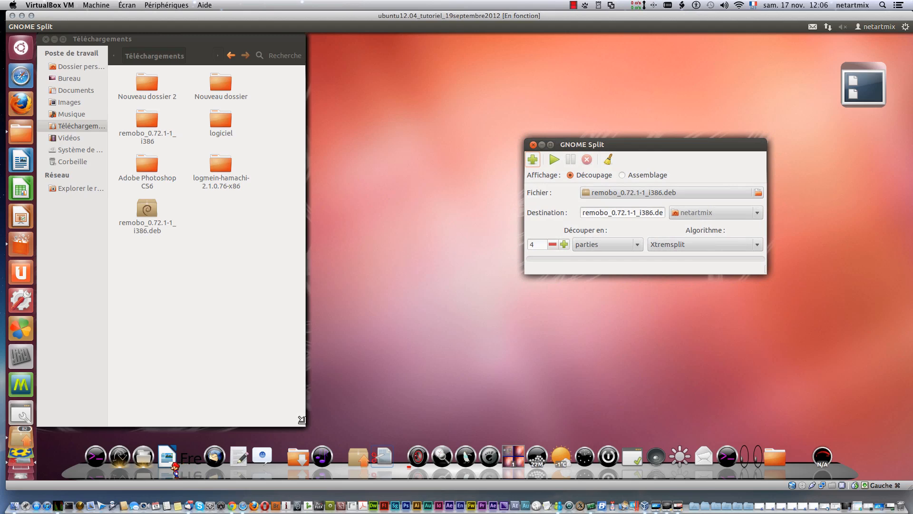
{"action": "left_click_drag", "start_coordinate": [305, 425], "coordinate": [446, 415]}
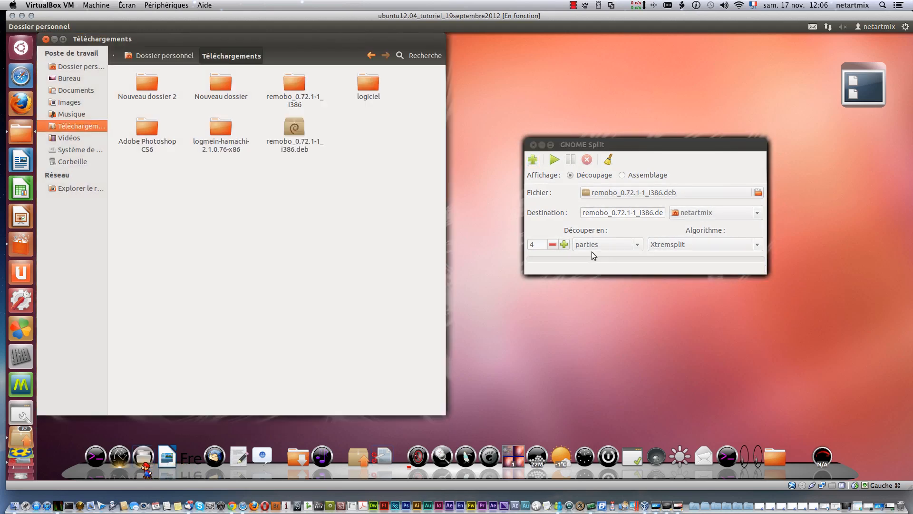
Step: Reselect remobo_0.72.1-1_i386.deb as the file to split and set the destination folder to Téléchargements
{"action": "left_click", "coordinate": [758, 193]}
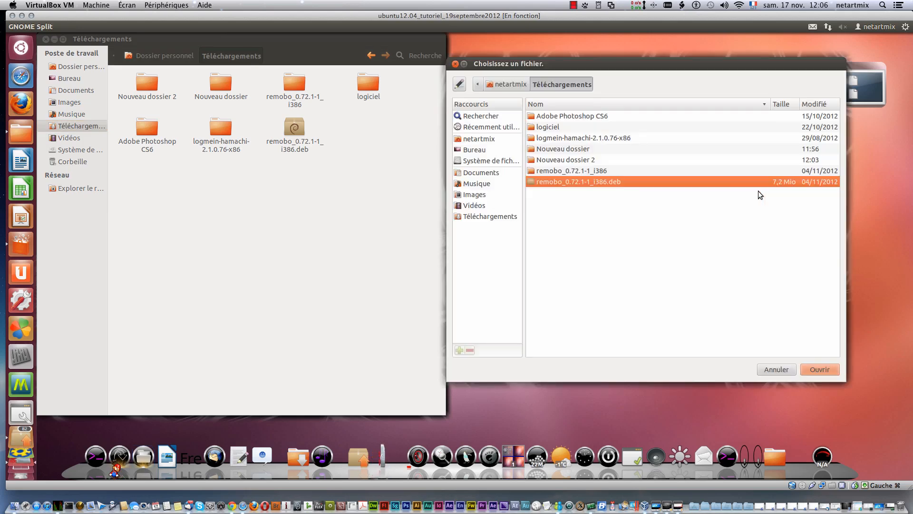
{"action": "left_click", "coordinate": [483, 216]}
{"action": "left_click", "coordinate": [561, 183]}
{"action": "left_click", "coordinate": [819, 370]}
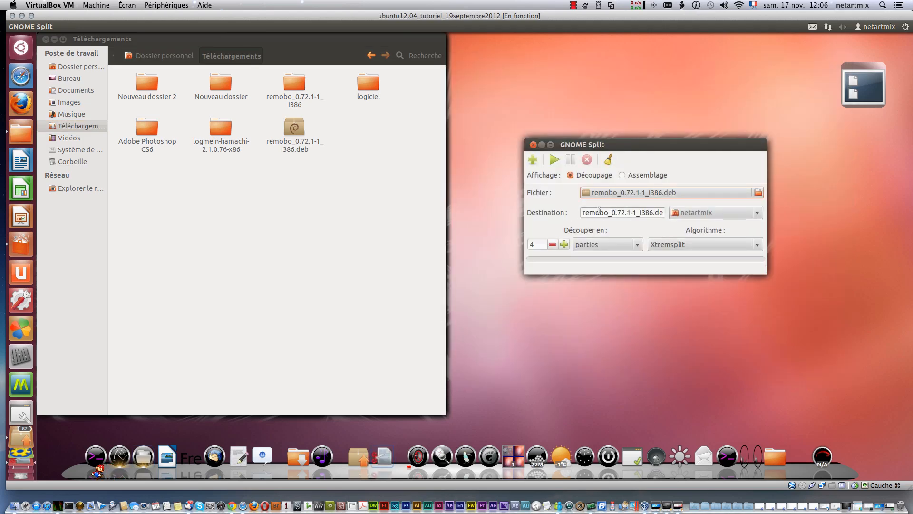
{"action": "left_click", "coordinate": [756, 213]}
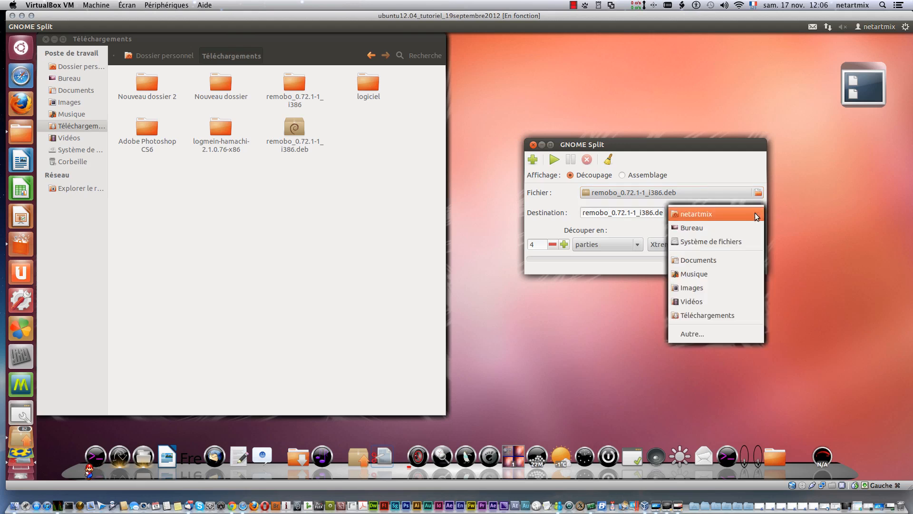
{"action": "left_click", "coordinate": [742, 315]}
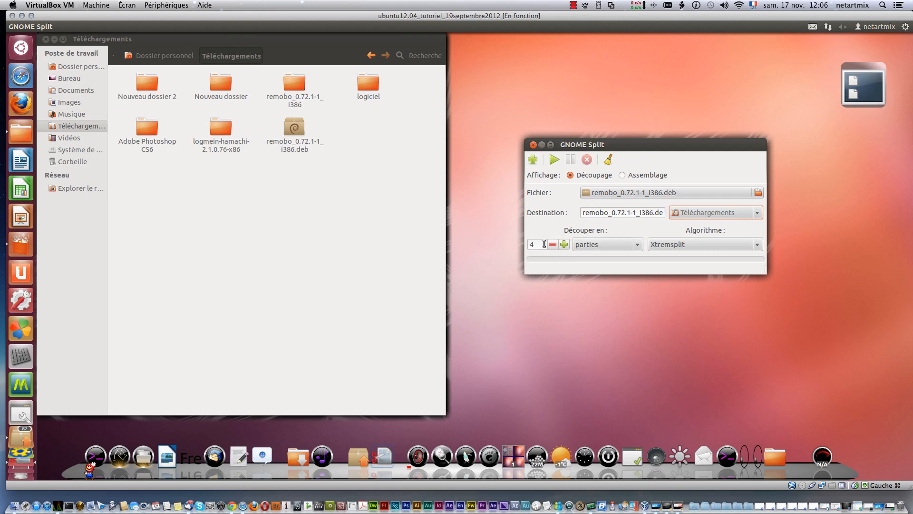
Step: Review the available split units, keep parties, and start splitting the file
{"action": "left_click", "coordinate": [619, 244]}
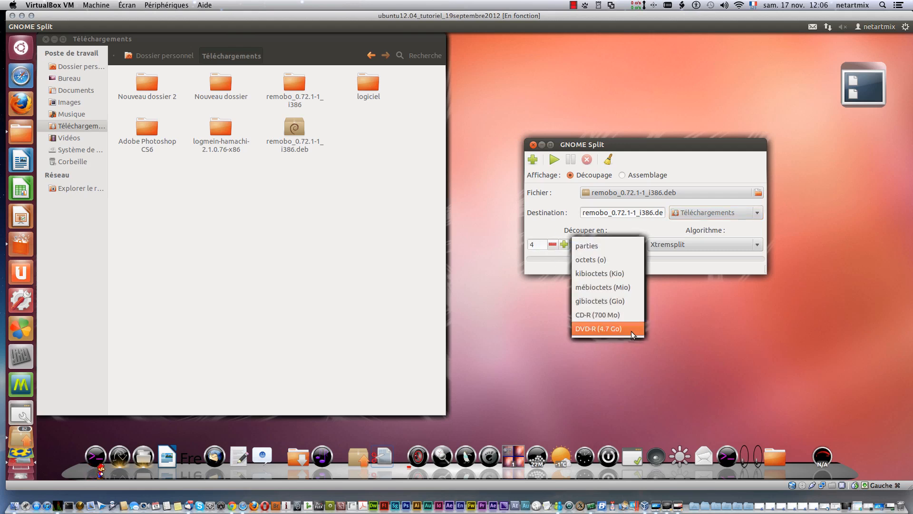
{"action": "left_click", "coordinate": [650, 263]}
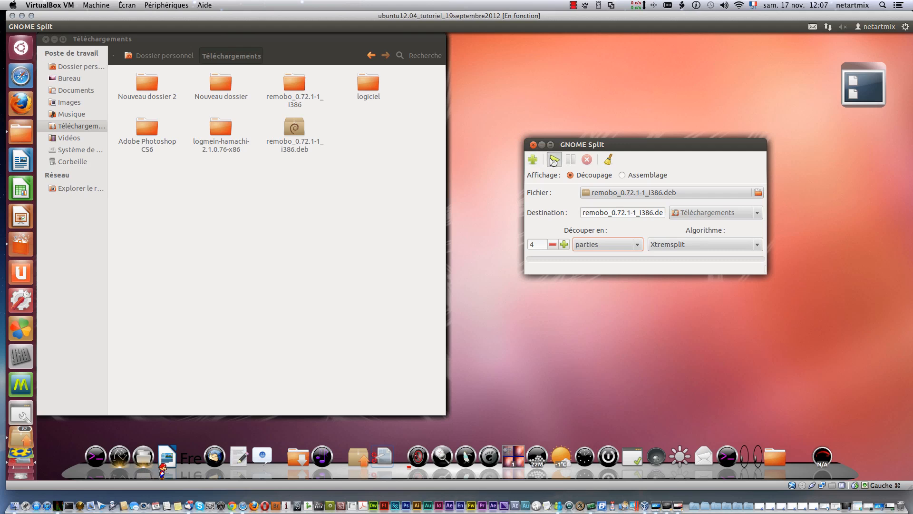
{"action": "left_click", "coordinate": [553, 161]}
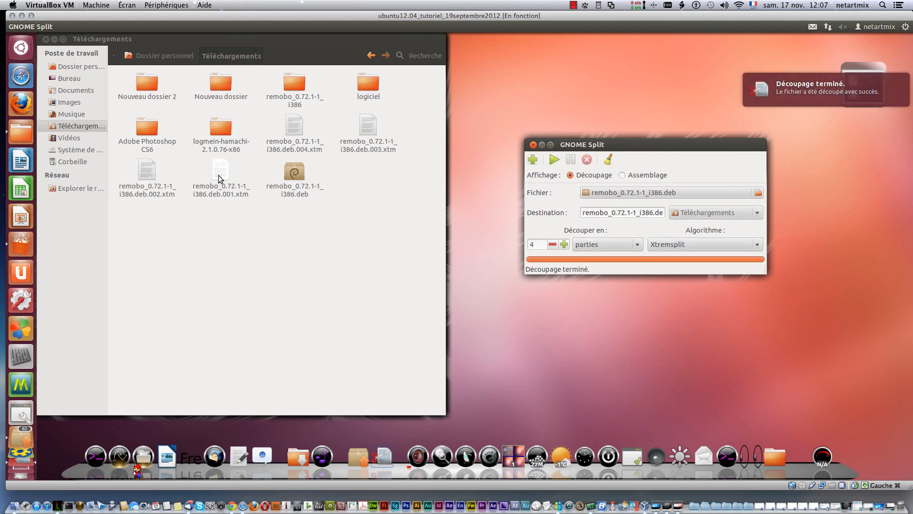
Step: Select the four .xtm parts in Téléchargements and view their combined properties
{"action": "left_click_drag", "start_coordinate": [407, 152], "coordinate": [267, 157]}
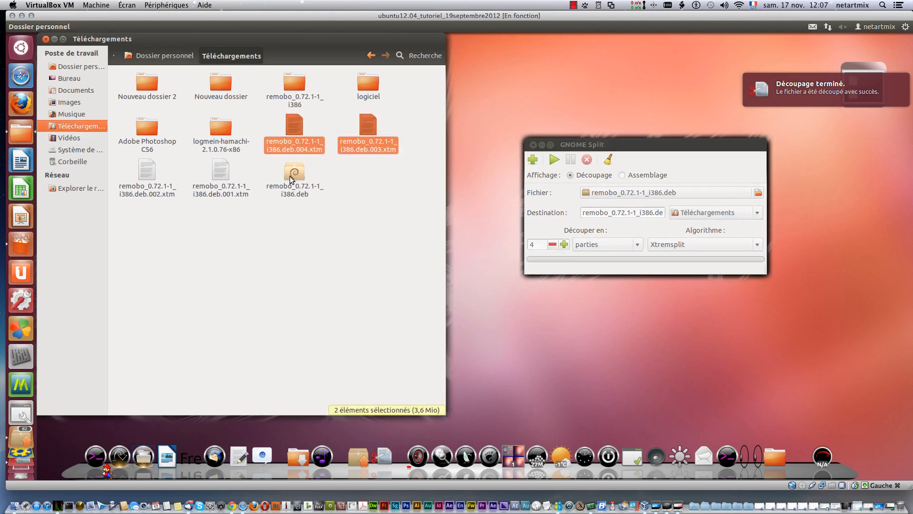
{"action": "left_click_drag", "start_coordinate": [218, 215], "coordinate": [126, 181]}
{"action": "right_click", "coordinate": [143, 190]}
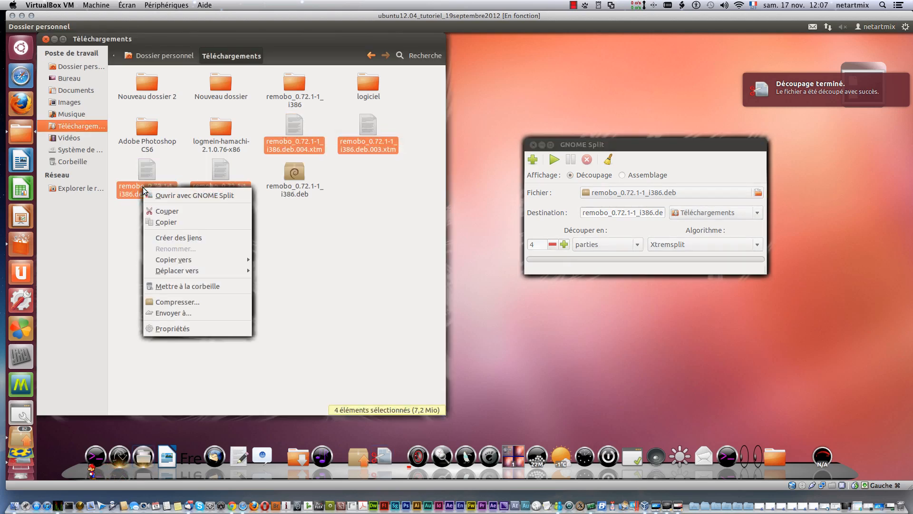
{"action": "left_click", "coordinate": [188, 328]}
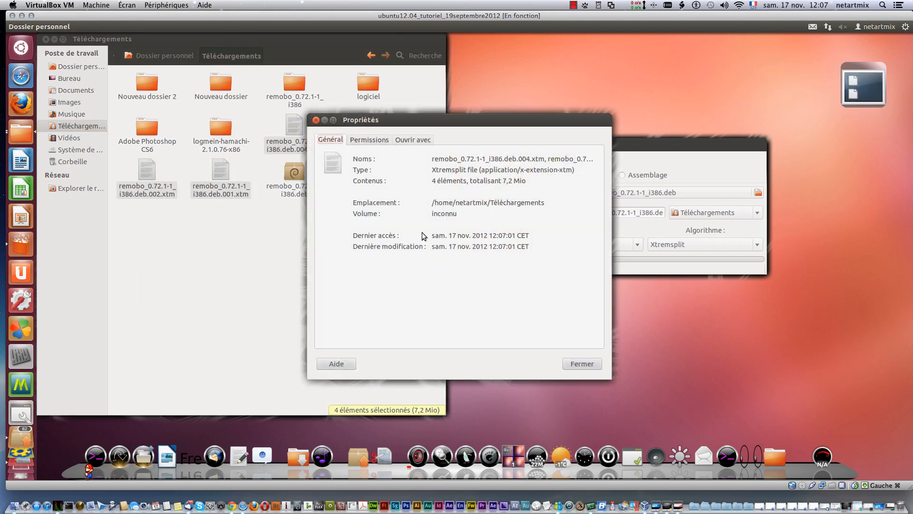
Step: Compare the total size of the four .xtm parts with the size in the properties of remobo_0.72.1-1_i386.deb
{"action": "left_click_drag", "start_coordinate": [498, 182], "coordinate": [510, 182]}
{"action": "left_click", "coordinate": [315, 120]}
{"action": "right_click", "coordinate": [294, 179]}
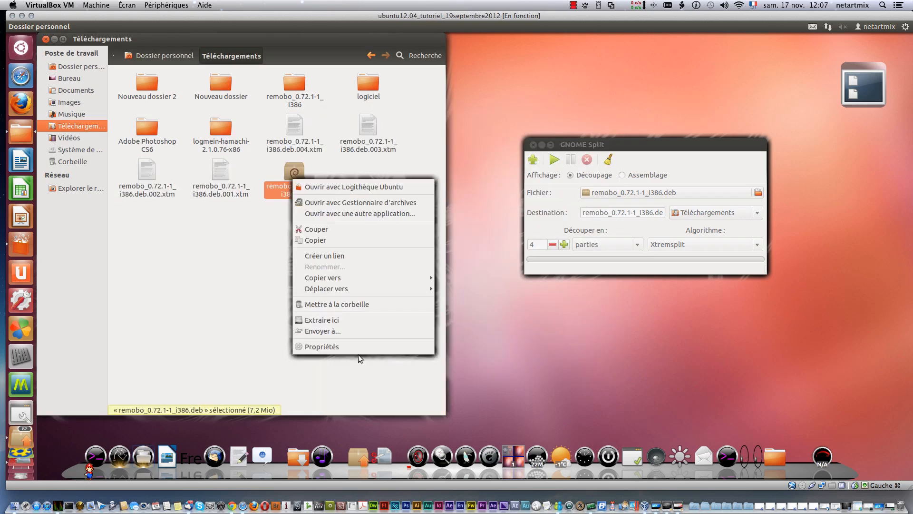
{"action": "left_click", "coordinate": [356, 349]}
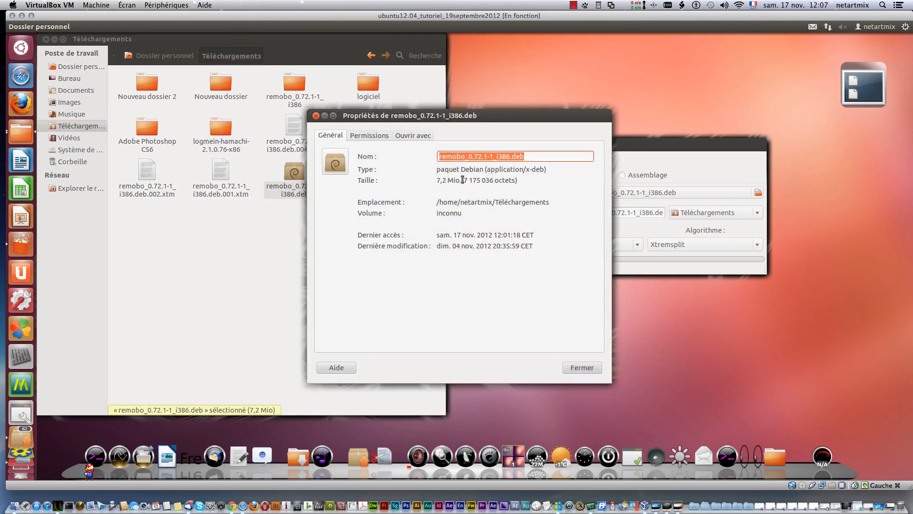
{"action": "left_click_drag", "start_coordinate": [462, 179], "coordinate": [434, 179]}
{"action": "left_click", "coordinate": [576, 368]}
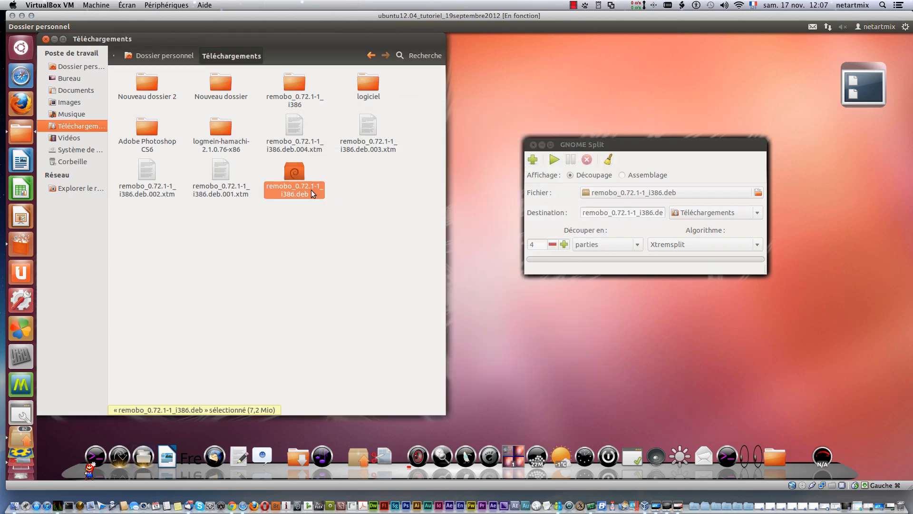
Step: Move remobo_0.72.1-1_i386.deb out of Téléchargements into the Nouveau dossier 2 folder
{"action": "left_click", "coordinate": [358, 218]}
{"action": "left_click_drag", "start_coordinate": [291, 179], "coordinate": [142, 92]}
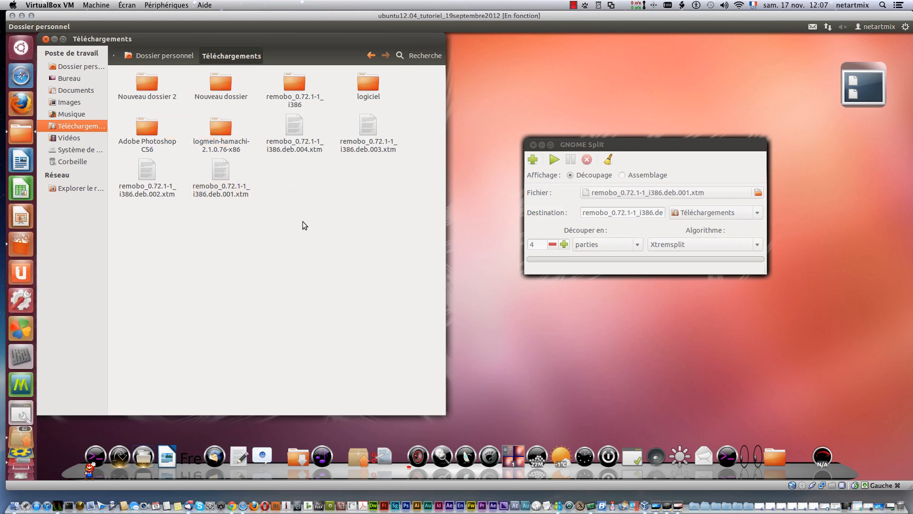
Step: Reassemble the parts in GNOME Split's Assemblage mode, using remobo_0.72.1-1_i386.deb.001.xtm from Téléchargements as the first file
{"action": "left_click", "coordinate": [626, 176]}
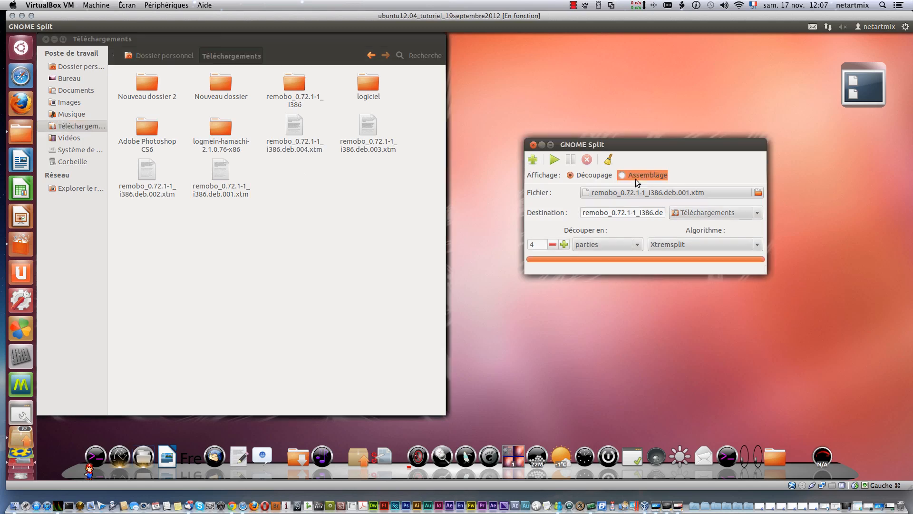
{"action": "left_click", "coordinate": [758, 192]}
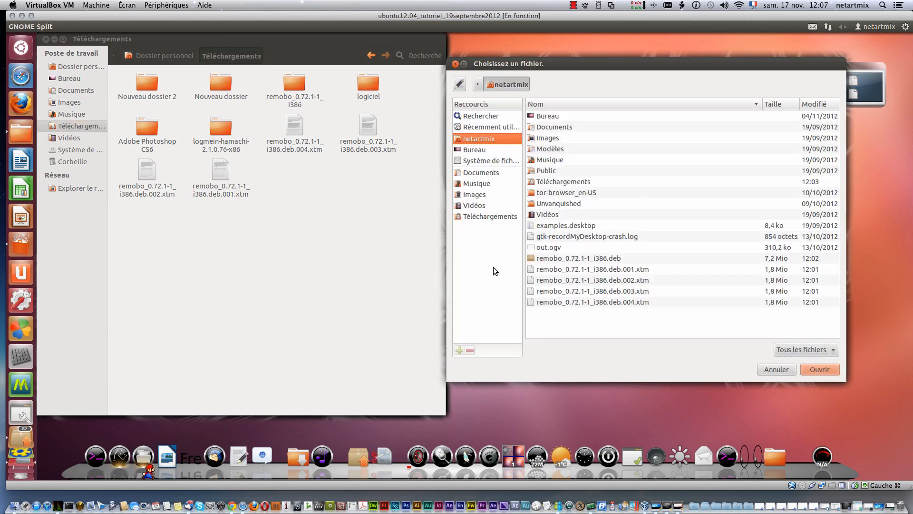
{"action": "left_click", "coordinate": [481, 220]}
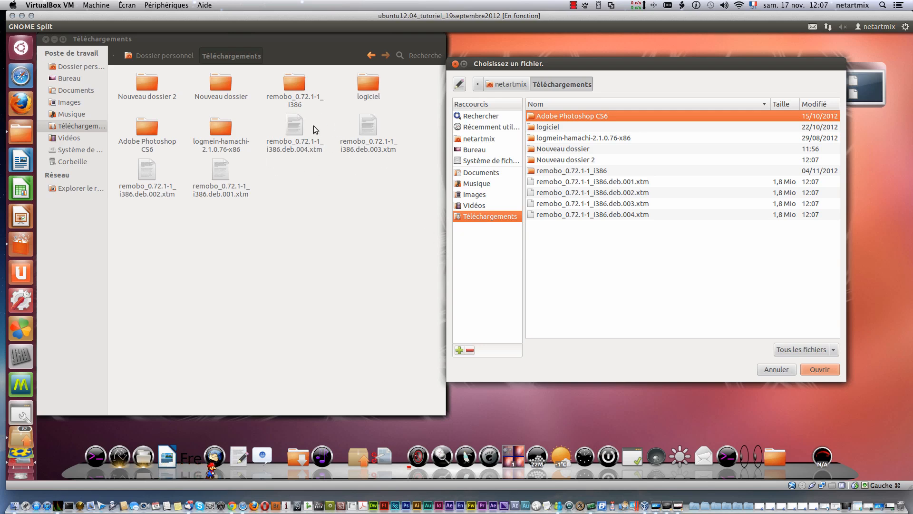
{"action": "left_click", "coordinate": [621, 182]}
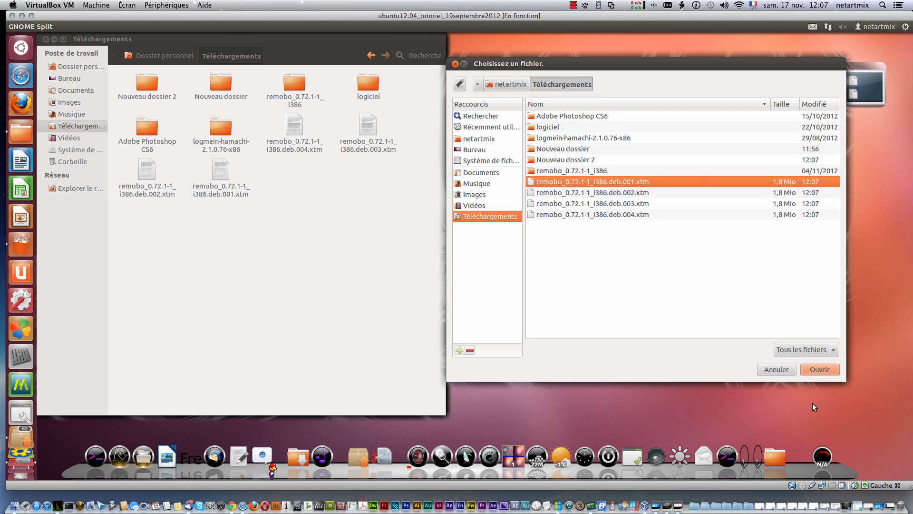
{"action": "left_click", "coordinate": [817, 372]}
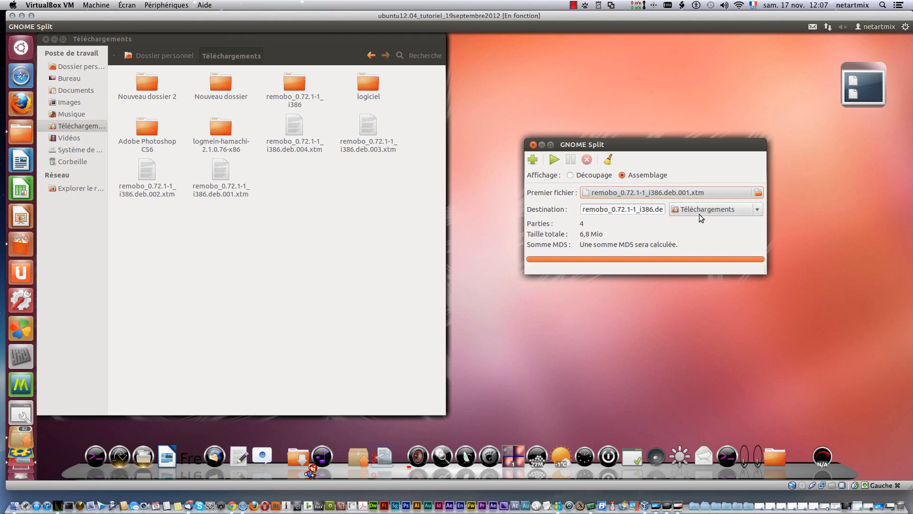
{"action": "left_click", "coordinate": [553, 162]}
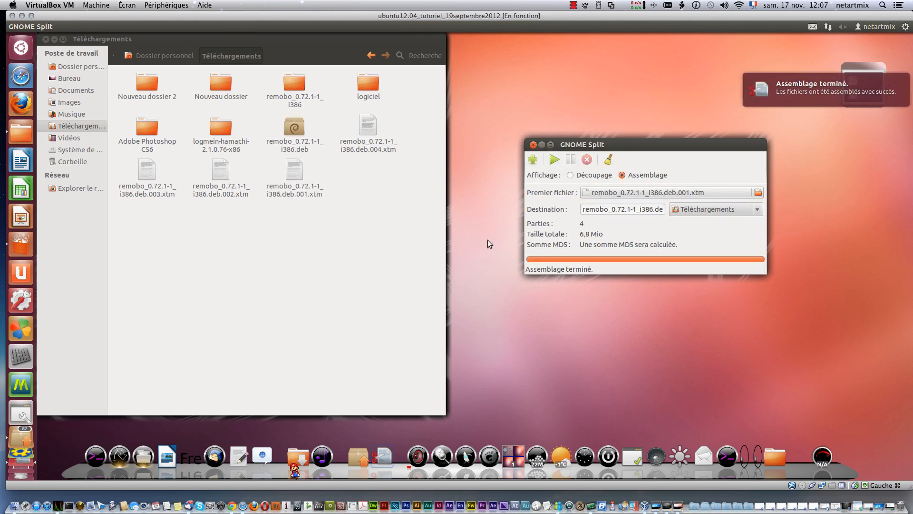
Step: Check the size of the reassembled remobo_0.72.1-1_i386.deb in its properties
{"action": "right_click", "coordinate": [292, 130]}
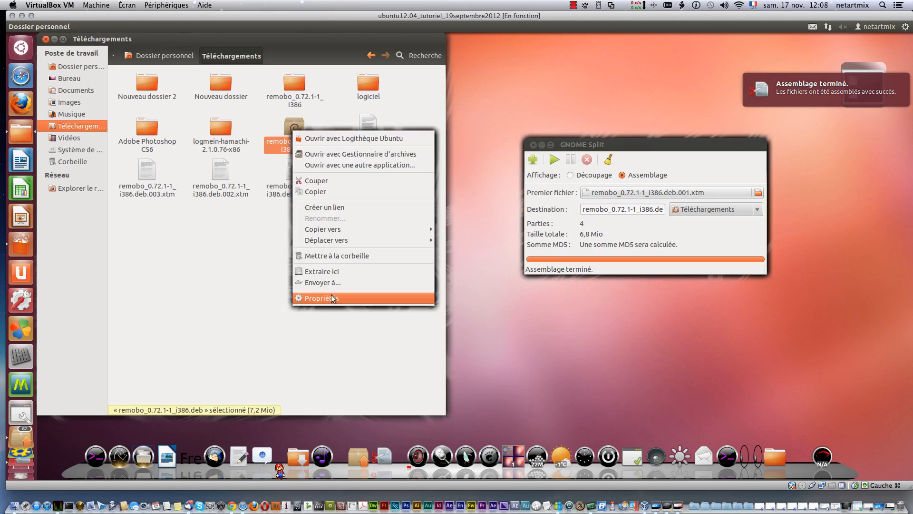
{"action": "left_click", "coordinate": [333, 298]}
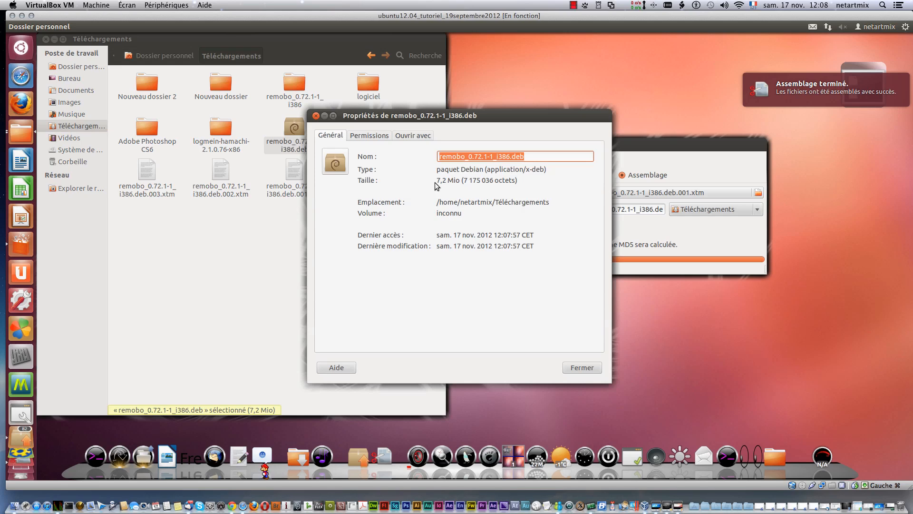
{"action": "left_click_drag", "start_coordinate": [436, 183], "coordinate": [461, 183]}
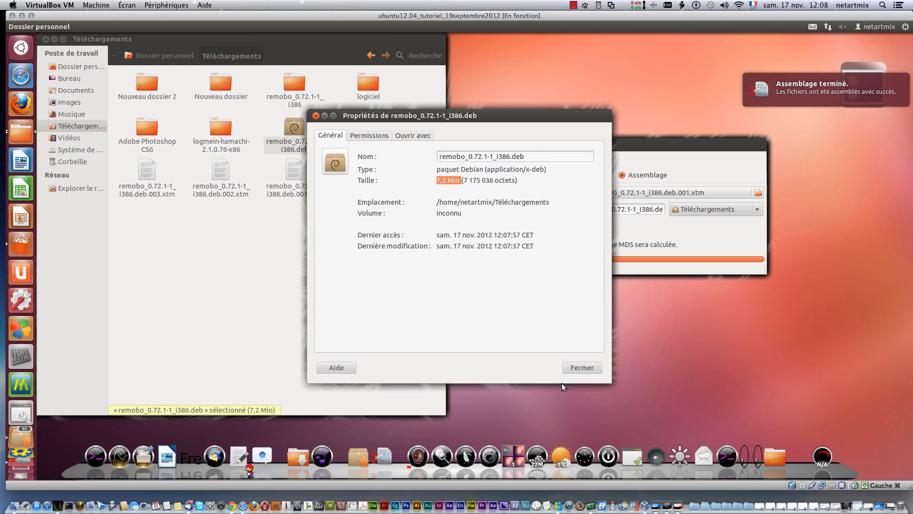
{"action": "left_click", "coordinate": [586, 365]}
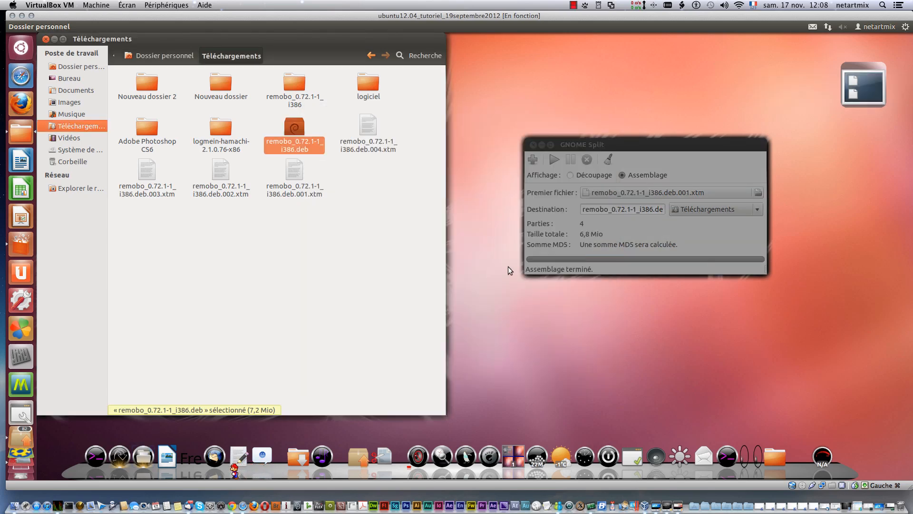
{"action": "left_click", "coordinate": [226, 258]}
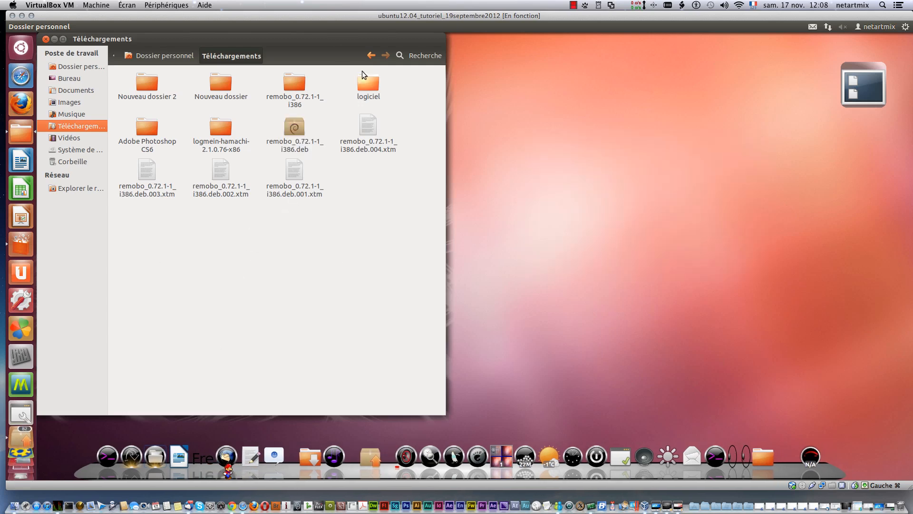
Step: Move the Téléchargements window toward the centre of the desktop and dismiss the Ubuntu internal error dialog
{"action": "left_click_drag", "start_coordinate": [138, 38], "coordinate": [319, 60]}
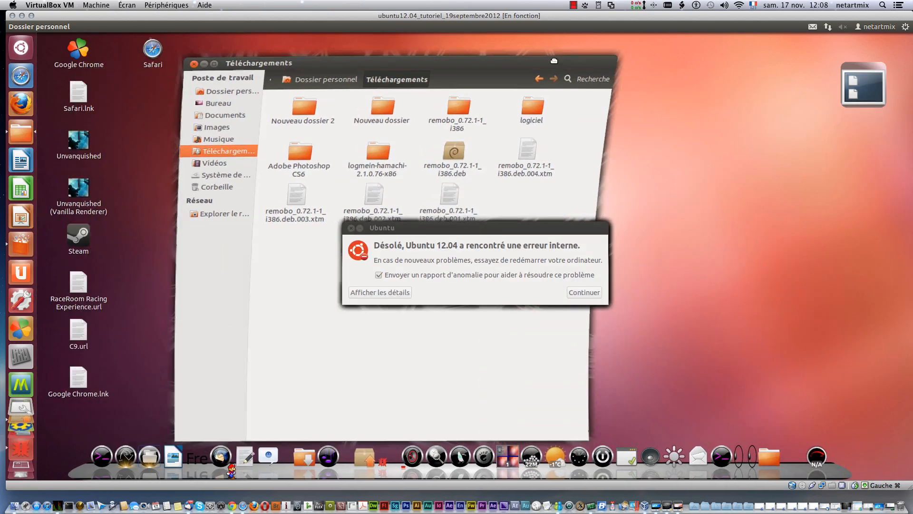
{"action": "left_click", "coordinate": [587, 292]}
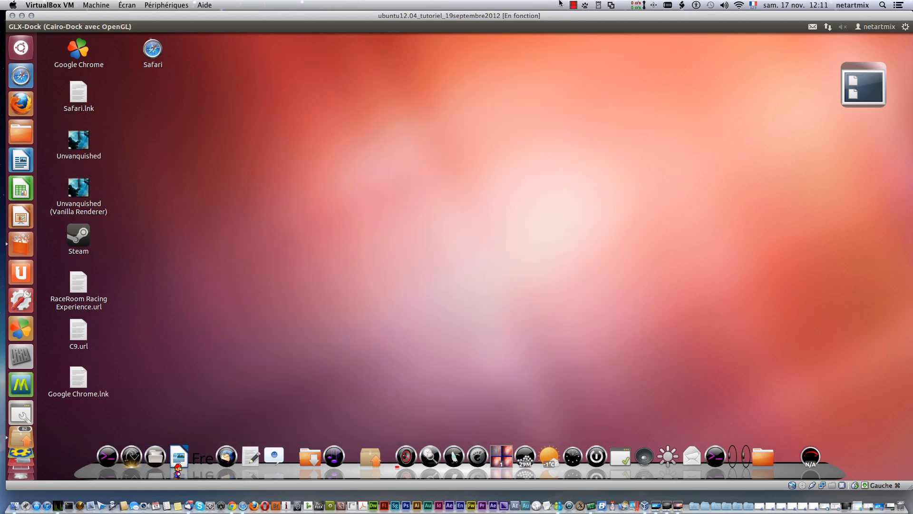
{"action": "left_click", "coordinate": [574, 7]}
{"action": "left_click", "coordinate": [429, 104]}
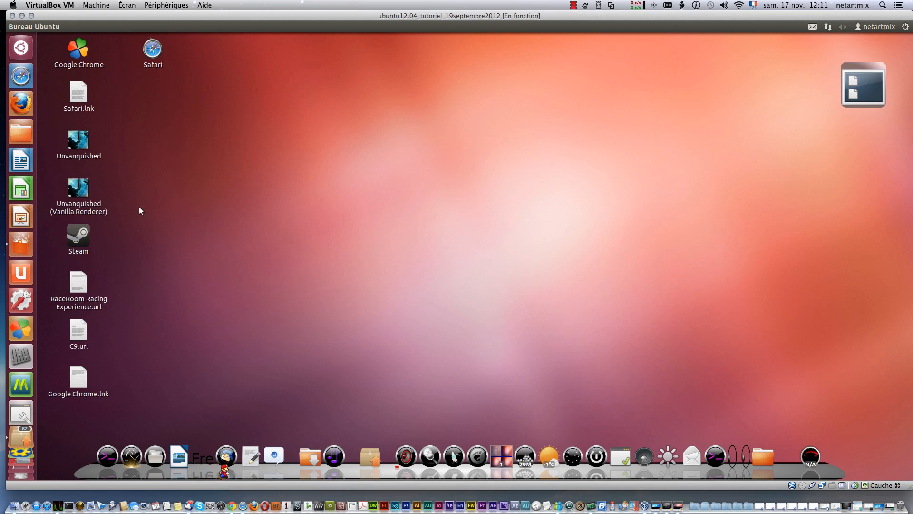
Step: Open a root shell in Terminal using sudo su with the account password, and change to root's home directory with cd
{"action": "key", "text": "super"}
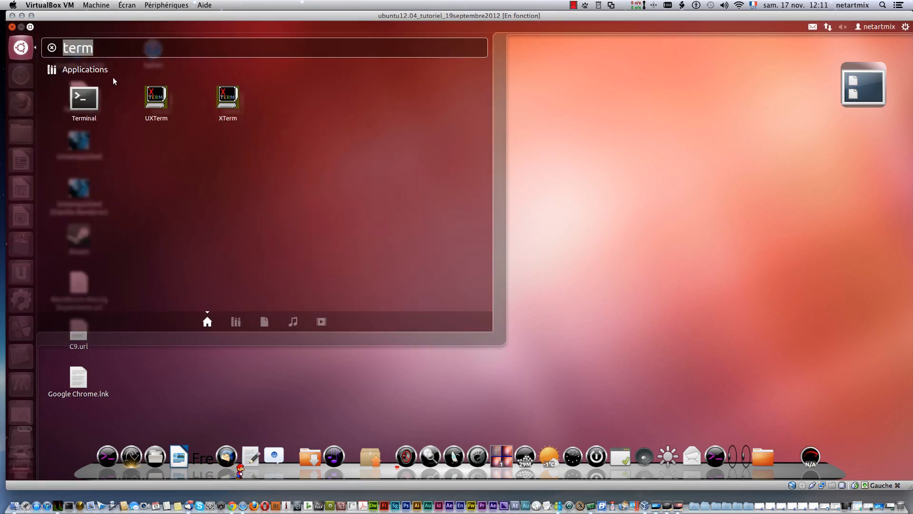
{"action": "left_click", "coordinate": [91, 103]}
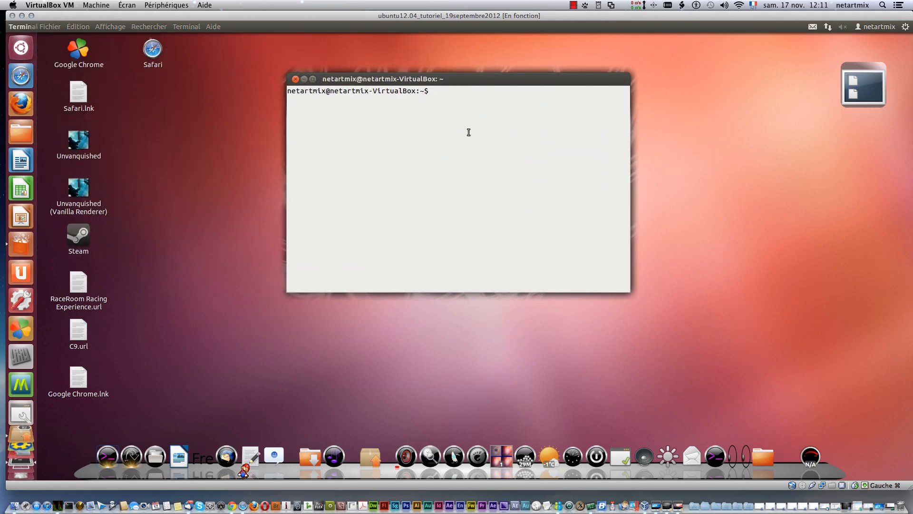
{"action": "type", "text": "sudo s"}
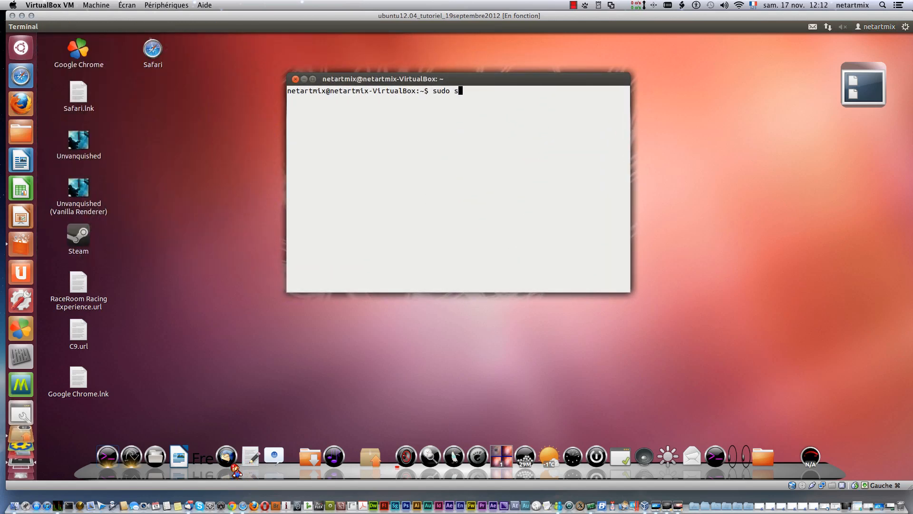
{"action": "type", "text": "u"}
{"action": "key", "text": "Return"}
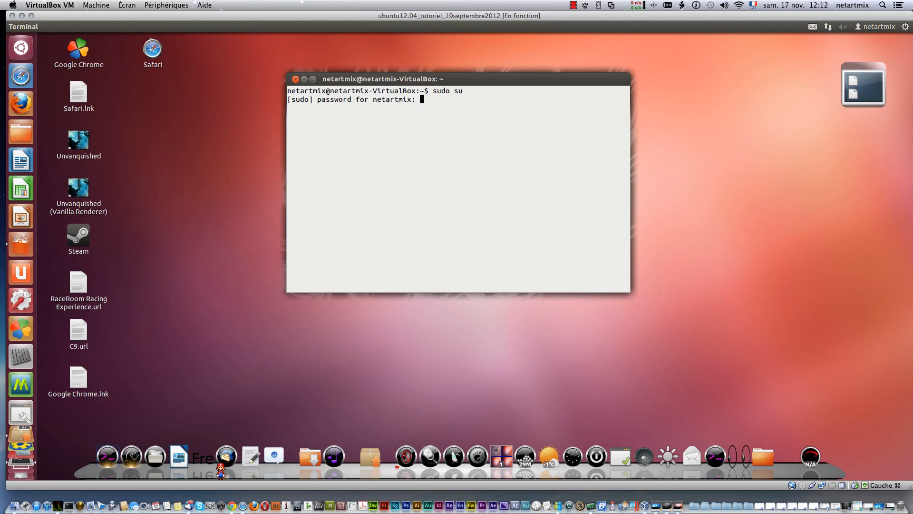
{"action": "key", "text": "Return"}
{"action": "type", "text": "cd"}
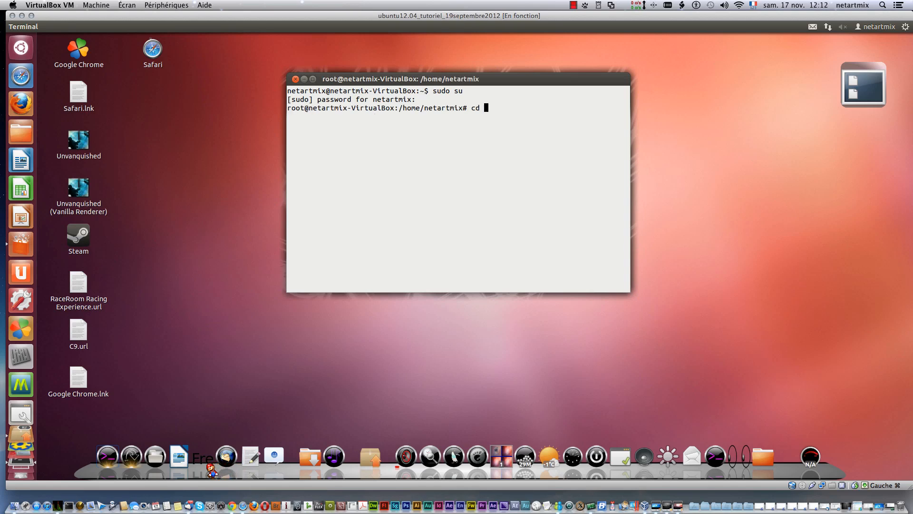
{"action": "key", "text": "Return"}
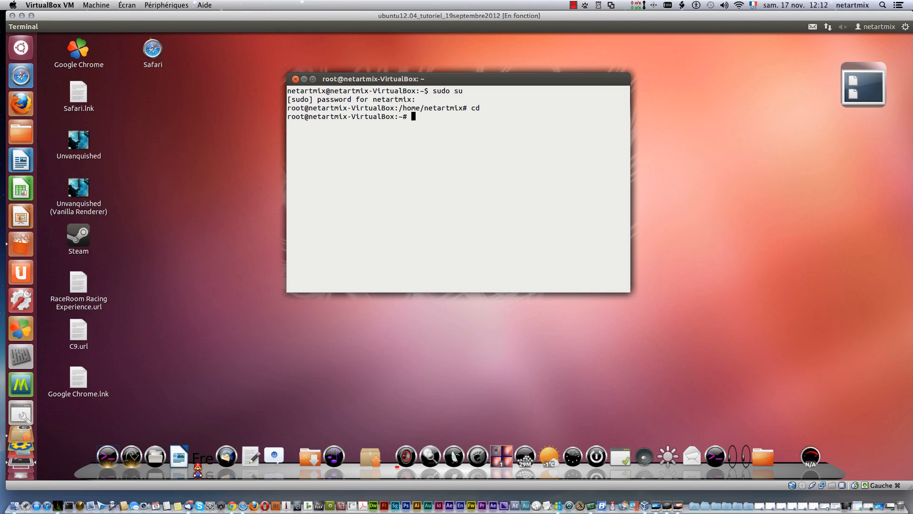
Step: Write the example command "split nomfichier" at the root prompt without running it, and erase it
{"action": "type", "text": "split nomfichier"}
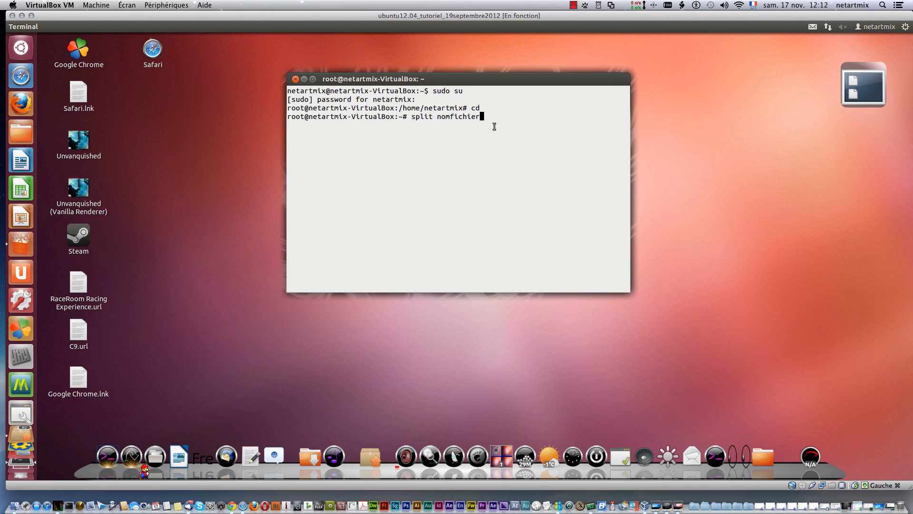
{"action": "key", "text": "BackSpace"}
{"action": "key", "text": "BackSpace"}
{"action": "key", "text": "BackSpace"}
{"action": "key", "text": "BackSpace"}
{"action": "key", "text": "BackSpace"}
{"action": "key", "text": "BackSpace"}
{"action": "key", "text": "BackSpace"}
{"action": "key", "text": "BackSpace"}
{"action": "key", "text": "BackSpace"}
{"action": "key", "text": "BackSpace"}
{"action": "key", "text": "BackSpace"}
{"action": "key", "text": "BackSpace"}
{"action": "key", "text": "BackSpace"}
{"action": "key", "text": "BackSpace"}
{"action": "key", "text": "BackSpace"}
{"action": "key", "text": "BackSpace"}
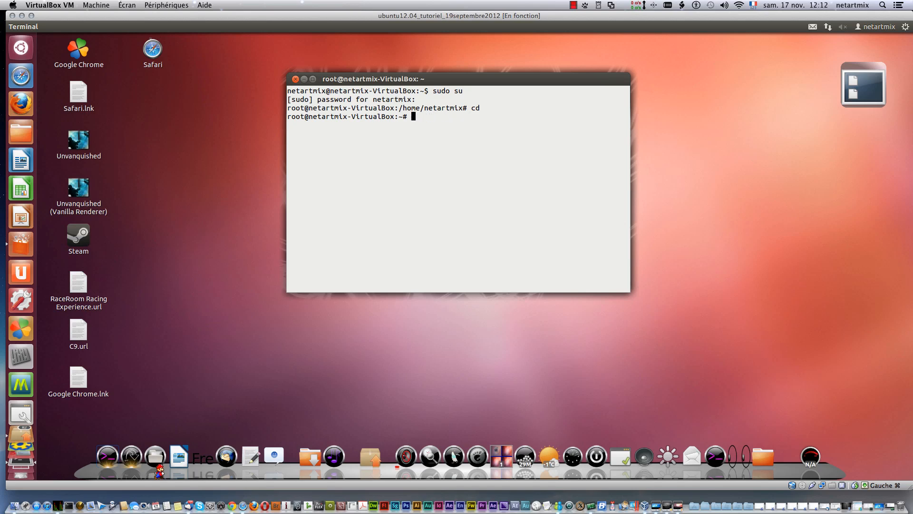
Step: Write the command name "cat" at the root prompt without running it, and erase it
{"action": "type", "text": "cat"}
{"action": "key", "text": "BackSpace"}
{"action": "key", "text": "BackSpace"}
{"action": "key", "text": "BackSpace"}
{"action": "key", "text": "BackSpace"}
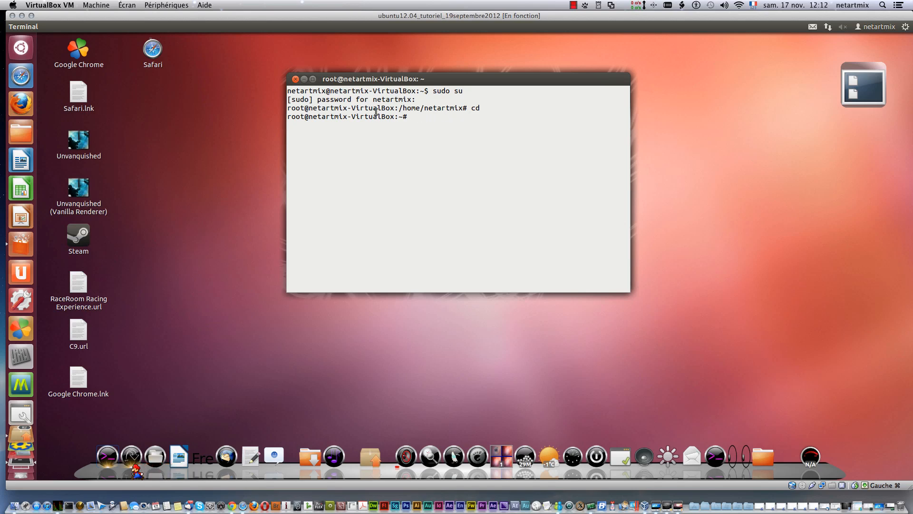